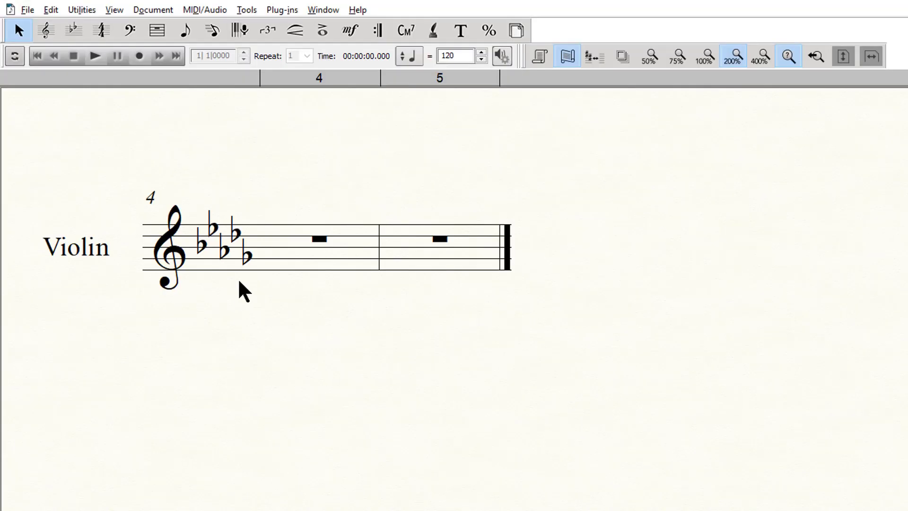
Enter two eighth-note triplets in measure 4 of the violin staff using Speedy Entry
click(215, 35)
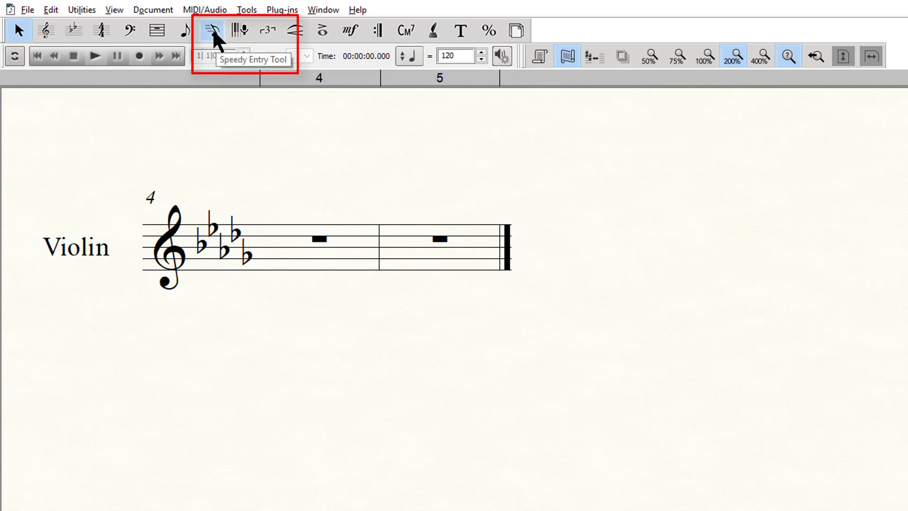
key(ctrl+3)
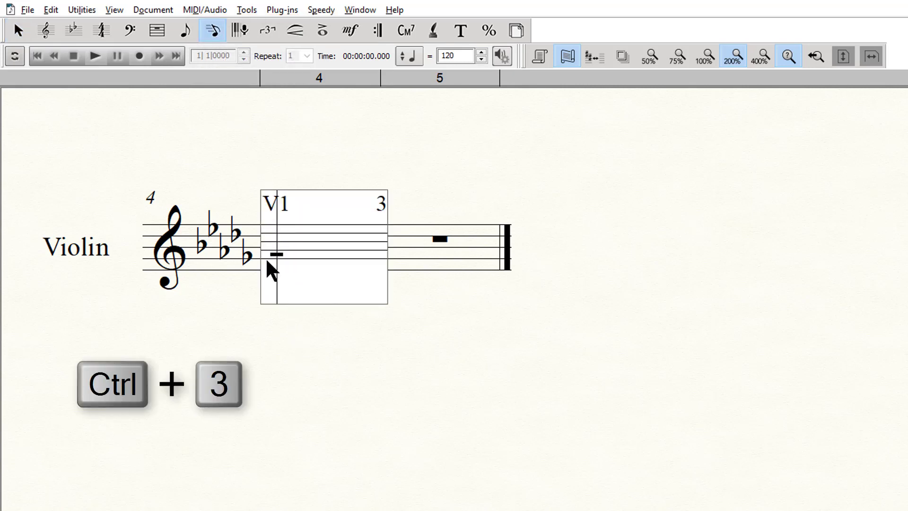
key(4)
key(4)
key(4)
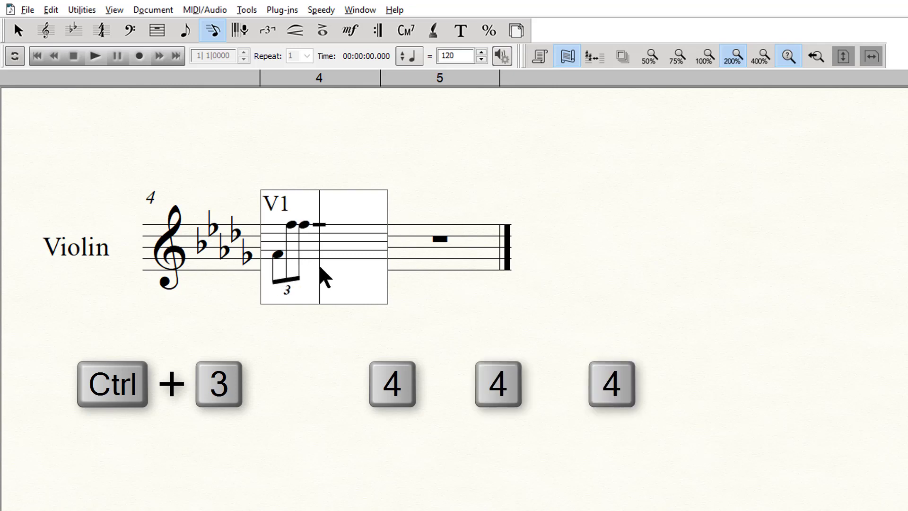
key(ctrl+3)
key(4)
key(4)
key(4)
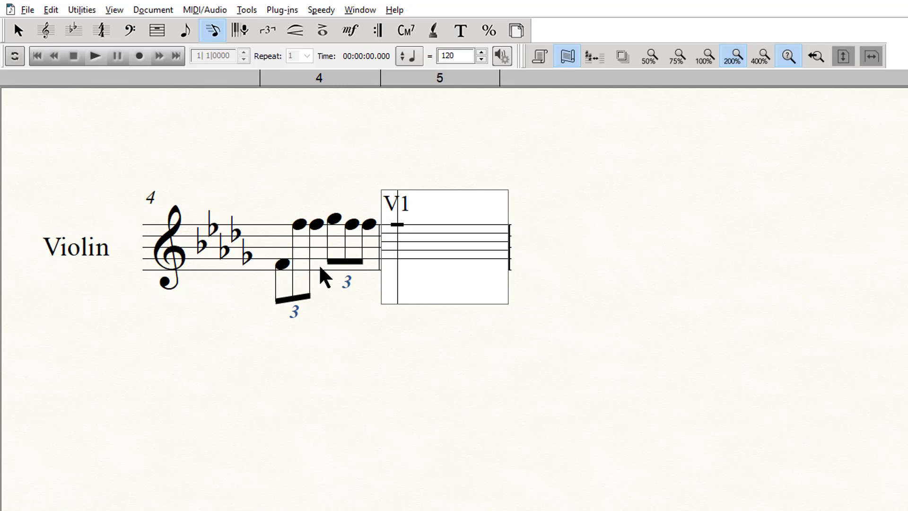
key(Escape)
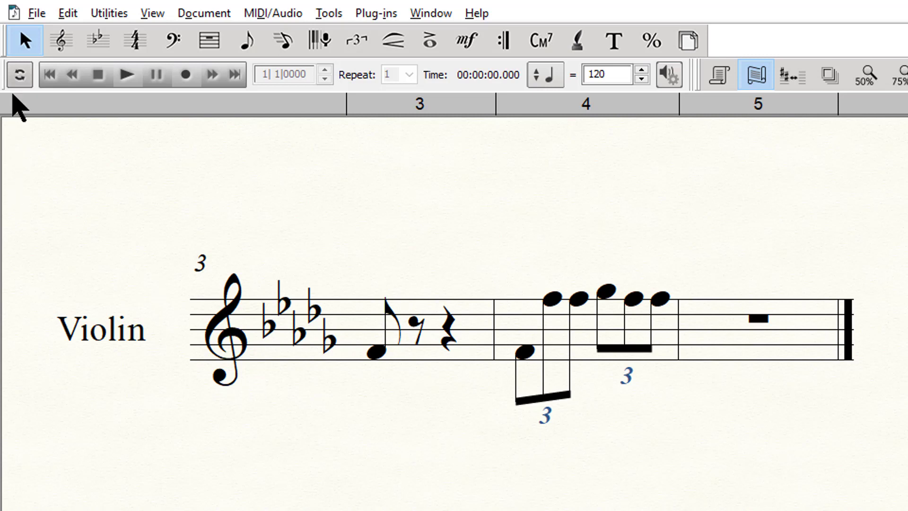
Split the first triplet's middle note in measure 4 into two sixteenths, the second becoming E natural
click(283, 44)
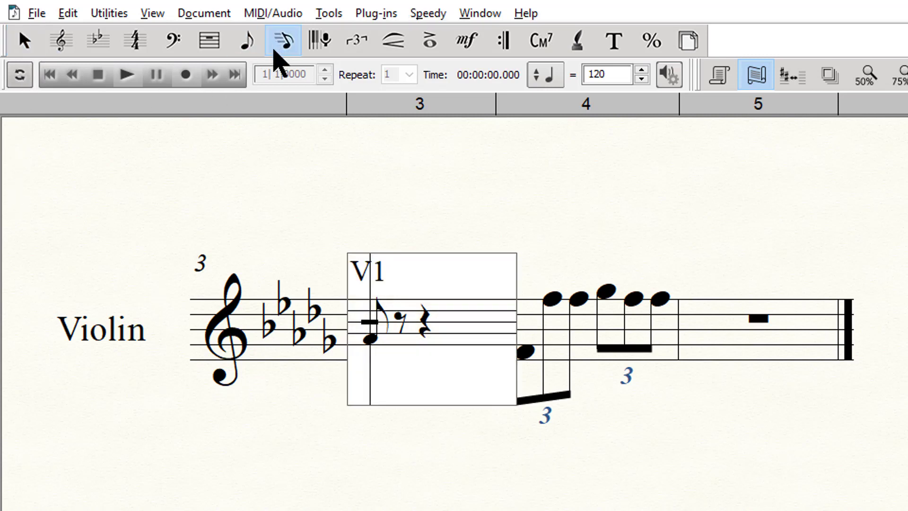
click(564, 351)
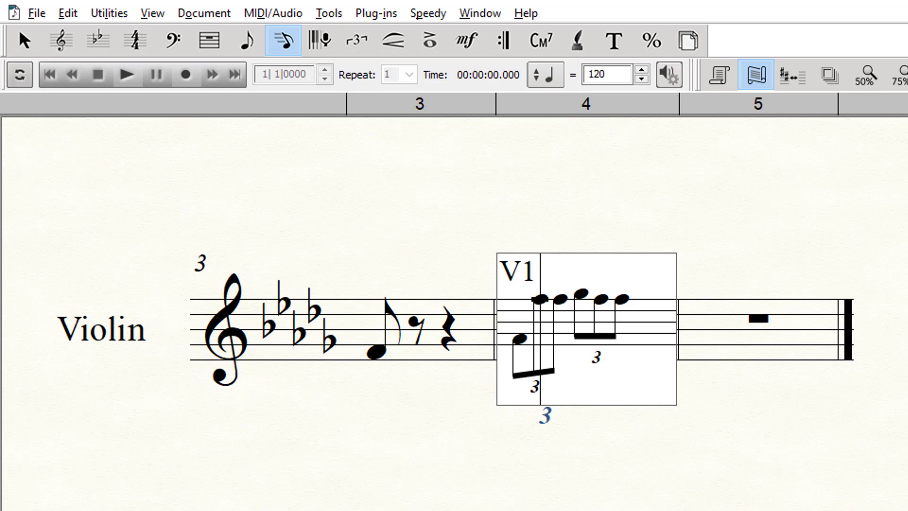
key(3)
key(3)
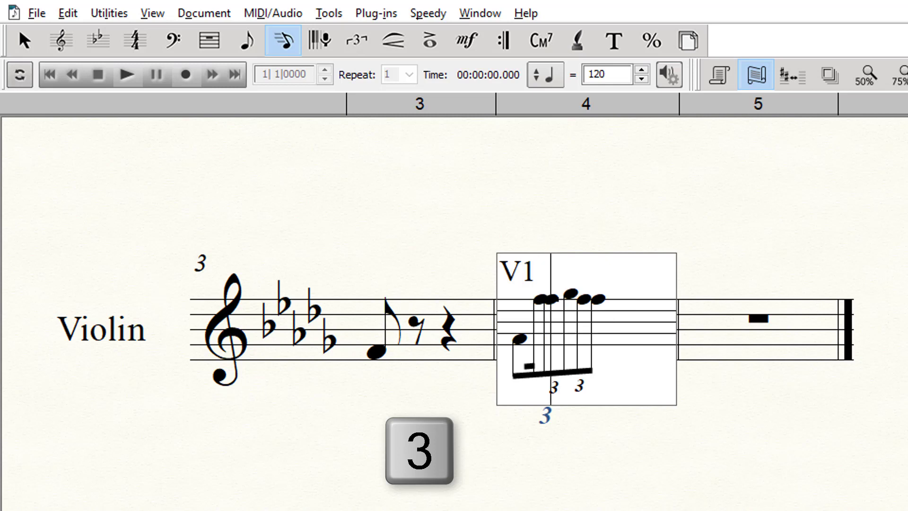
key(Insert)
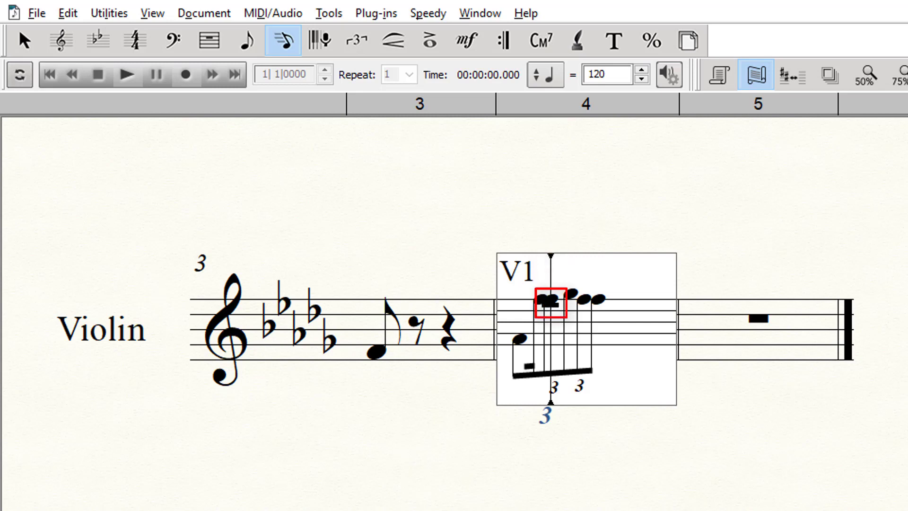
key(3)
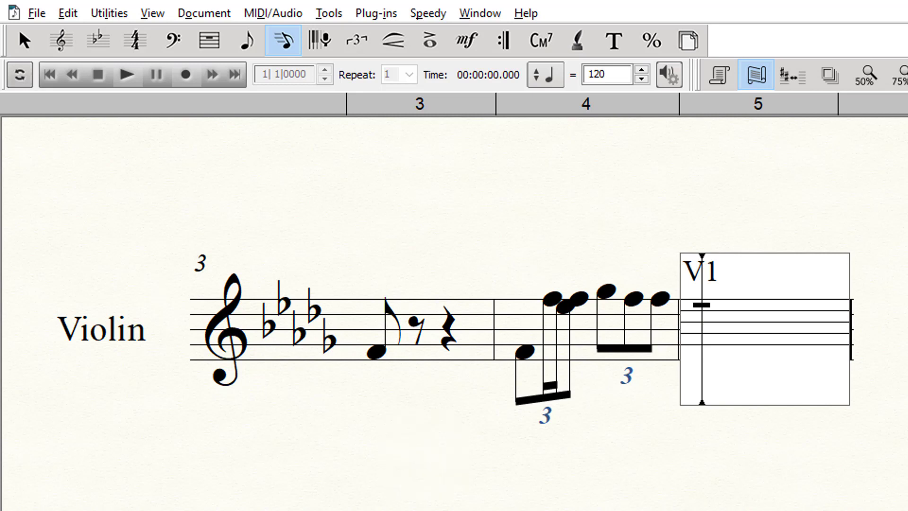
key(Insert)
key(Left)
key(Left)
key(Left)
key(Left)
key(Left)
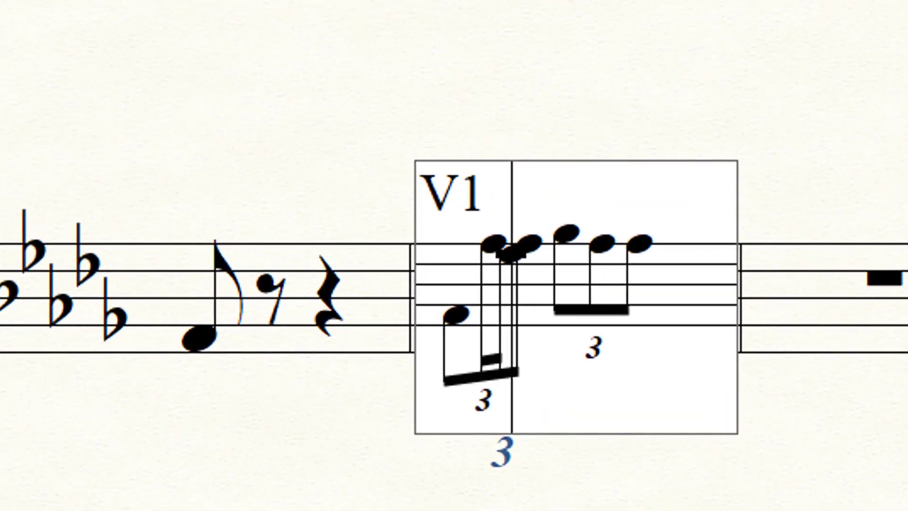
key(asterisk)
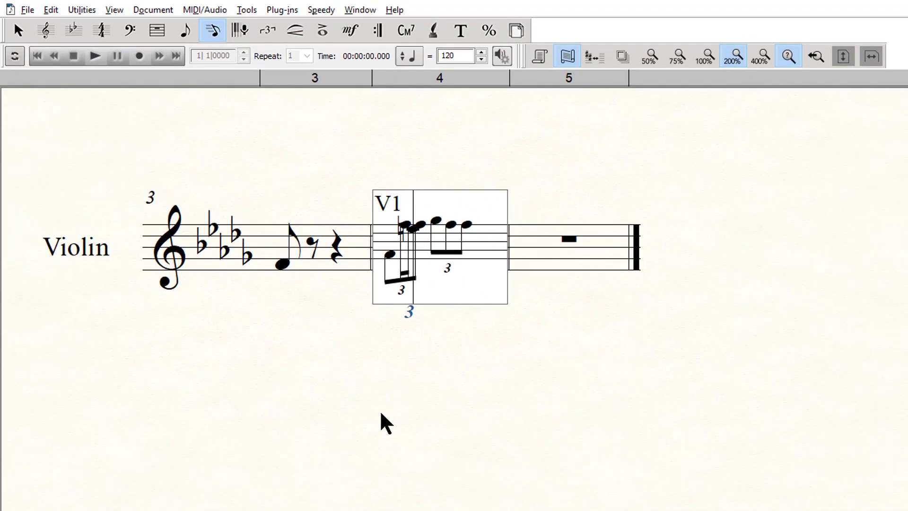
Exit Speedy Entry and marquee-select the middle note of measure 4's second triplet
key(Escape)
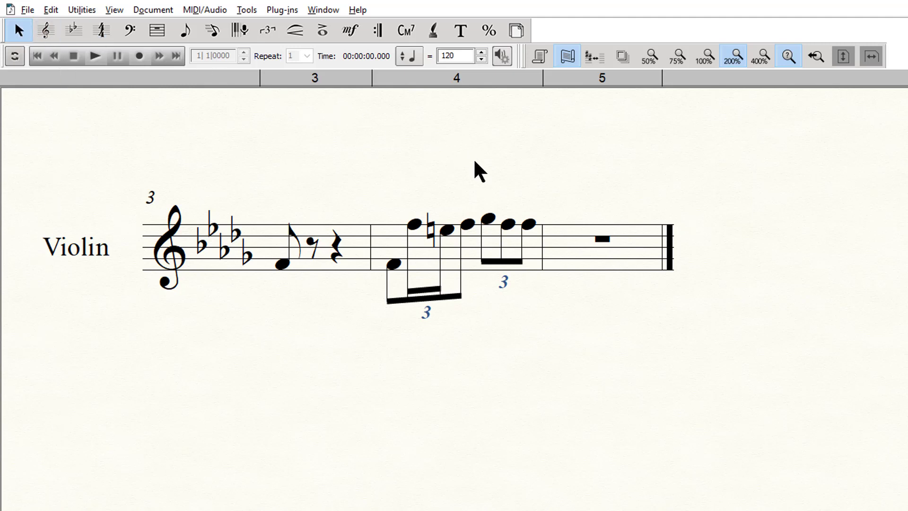
drag(497, 201, 522, 292)
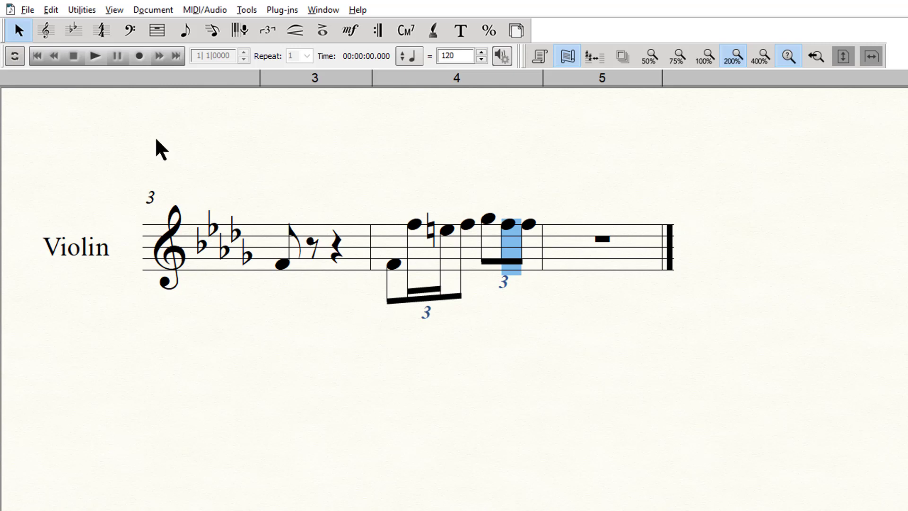
Run the Rhythmic Subdivisions plug-in with 2 Equal Values on the selected middle note
click(284, 10)
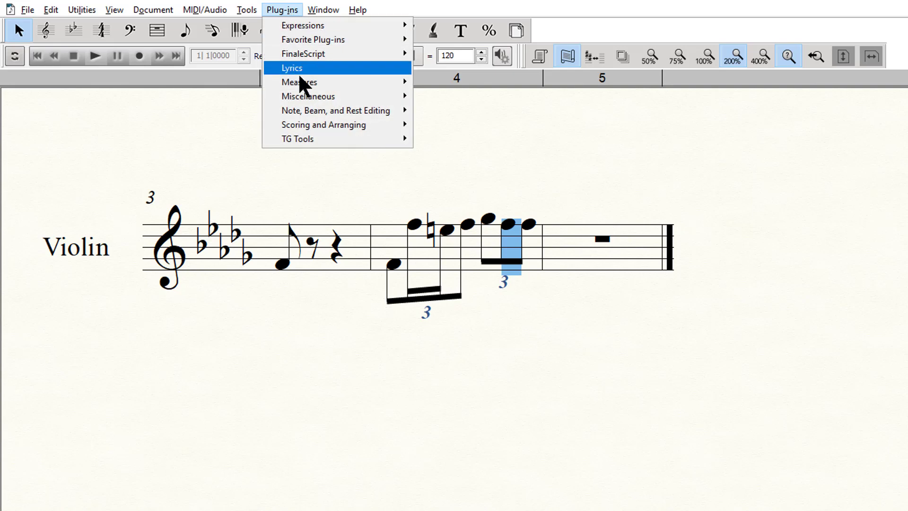
mouse_move(321, 111)
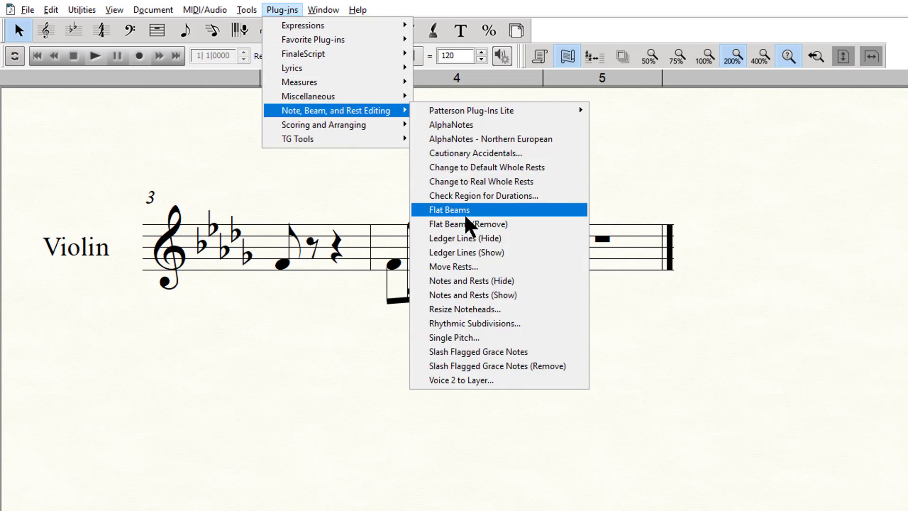
click(472, 324)
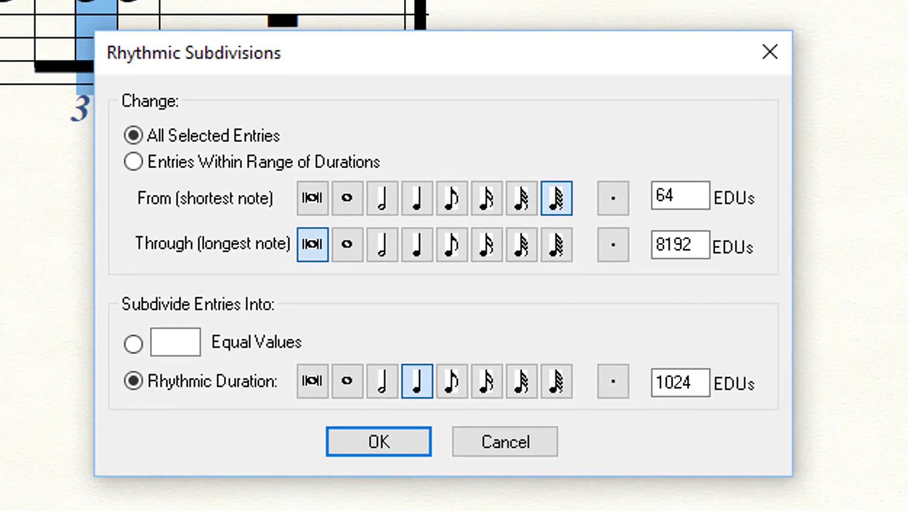
click(134, 343)
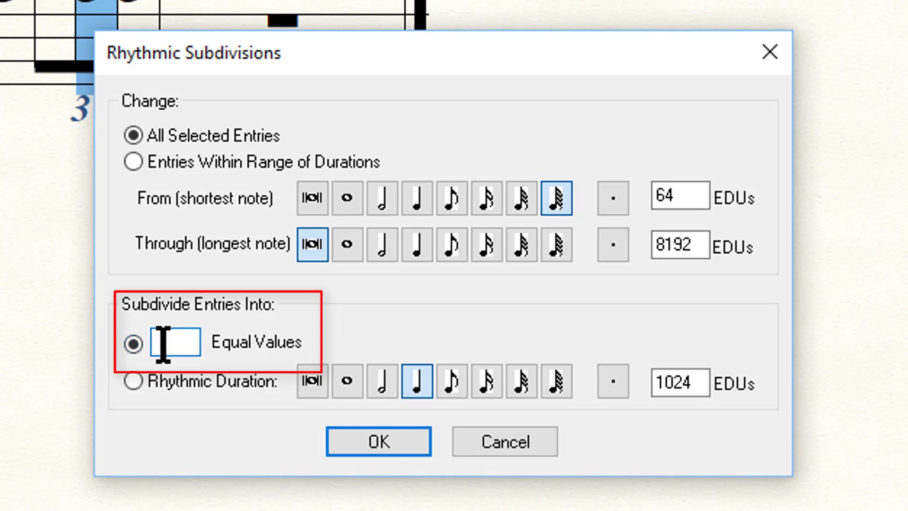
click(163, 344)
text(2)
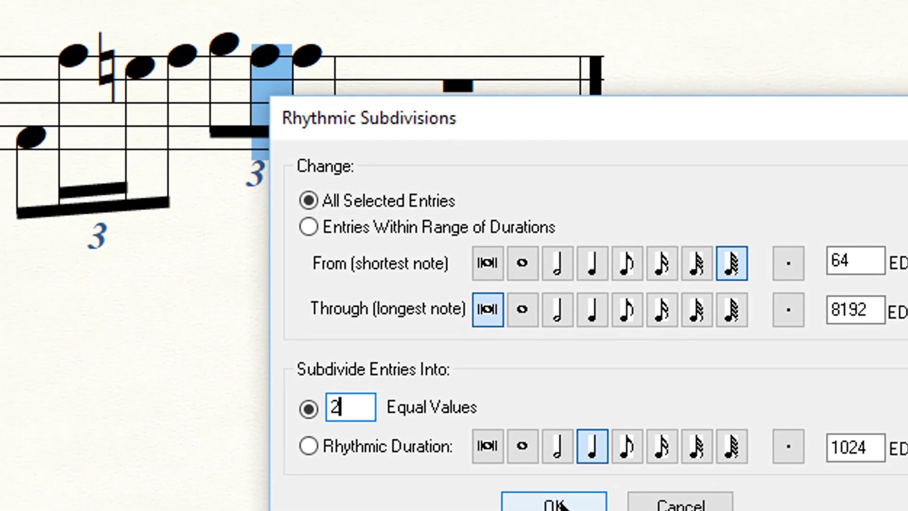
click(379, 441)
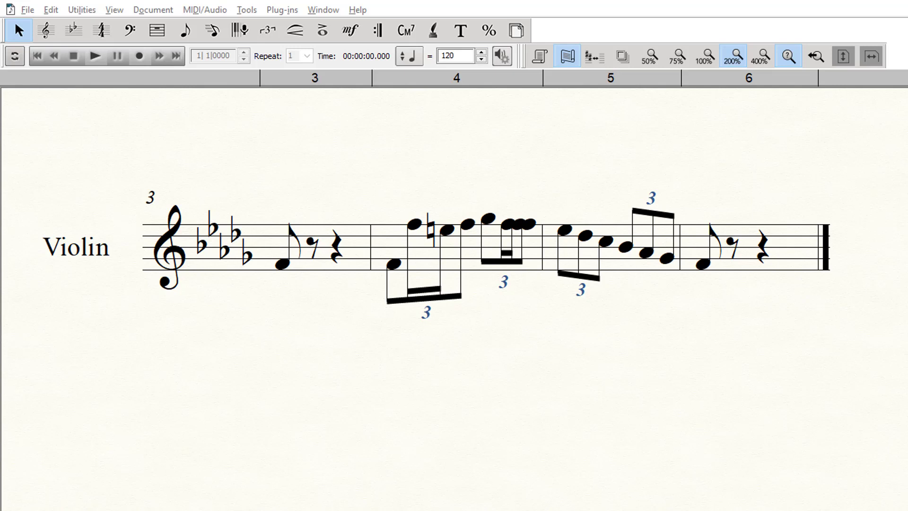
Subdivide measure 5's first-triplet middle note into two sixteenths, then select the second triplet's last note
drag(577, 211, 620, 296)
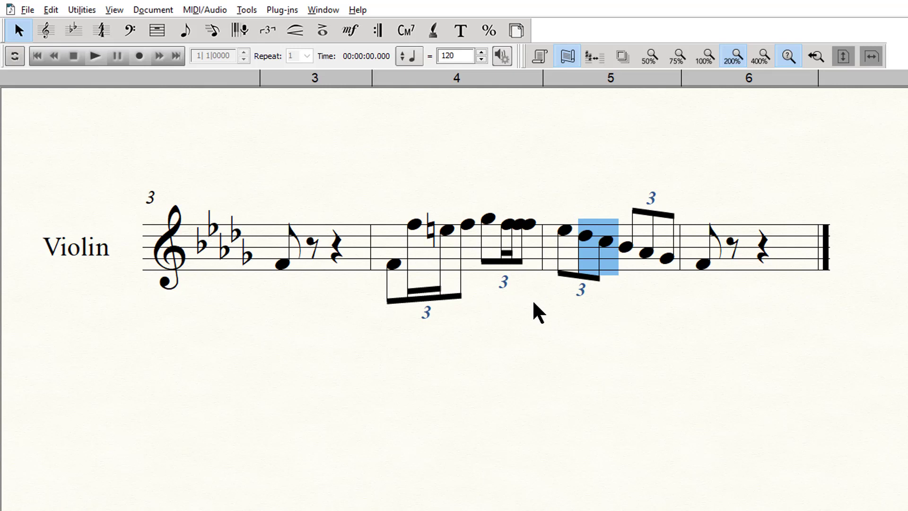
key(alt+i)
key(n)
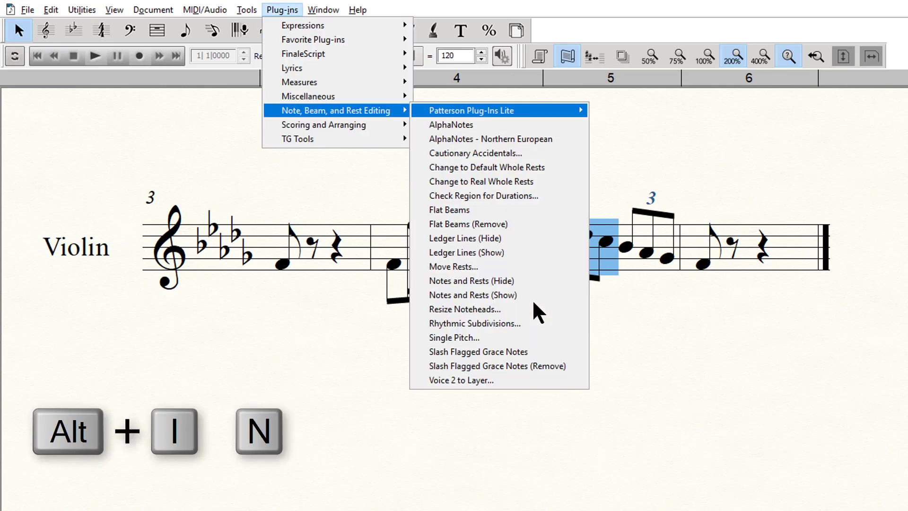
key(r)
key(r)
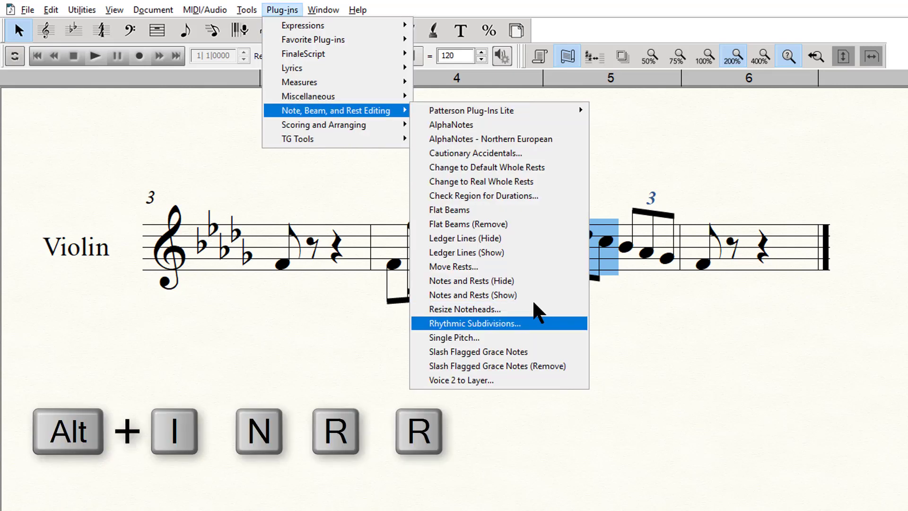
key(Return)
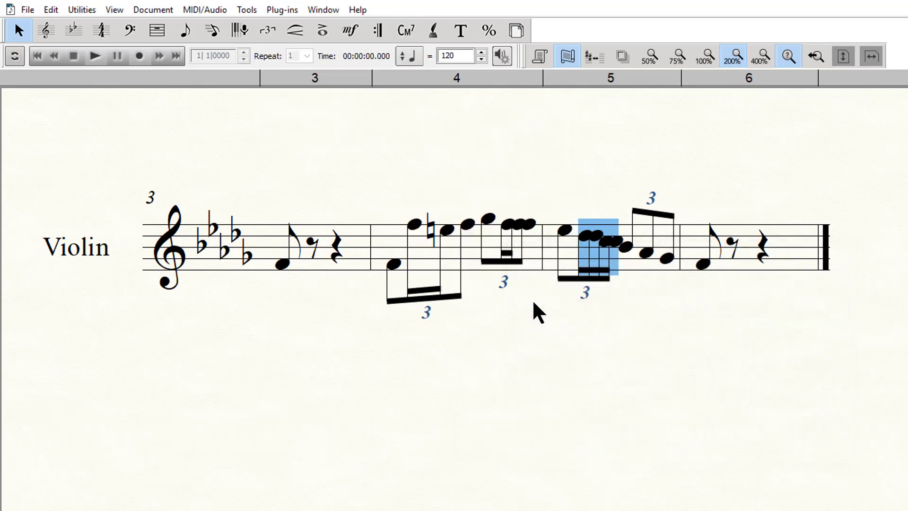
drag(645, 179, 673, 284)
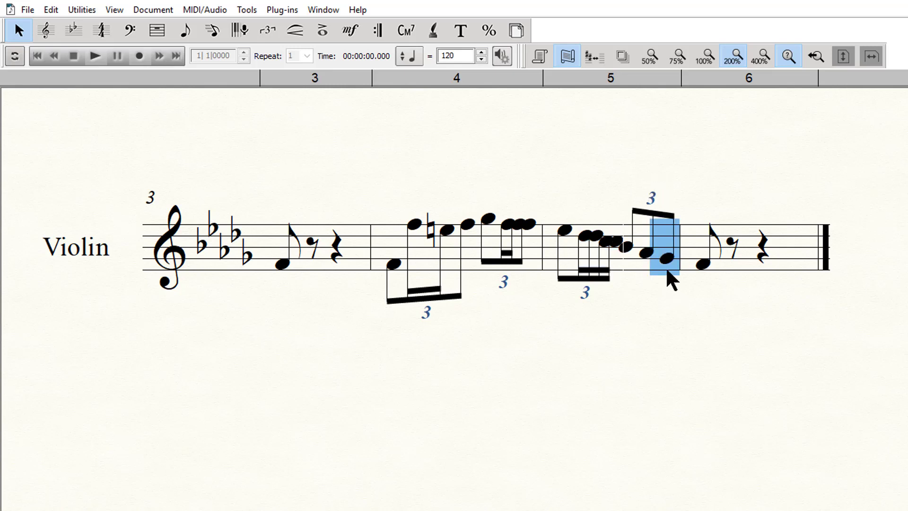
Rerun Rhythmic Subdivisions to split measure 5's last note into two sixteenths
key(alt+p)
key(Down)
key(Down)
key(Down)
key(Down)
key(Down)
key(Down)
key(Down)
key(Down)
key(Down)
key(Down)
key(Down)
key(Down)
key(Down)
key(Down)
key(Down)
key(Return)
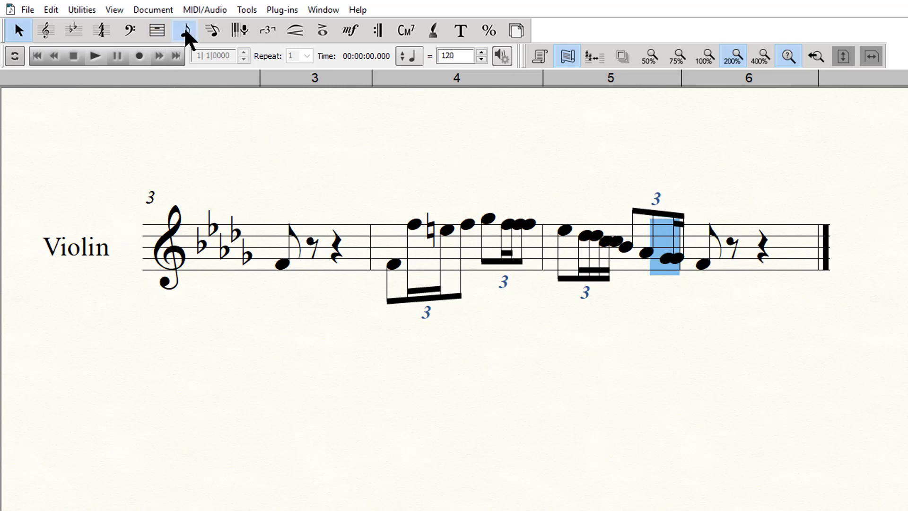
In Speedy Entry, lower the second sixteenth of measure 4's second triplet by one step
click(210, 33)
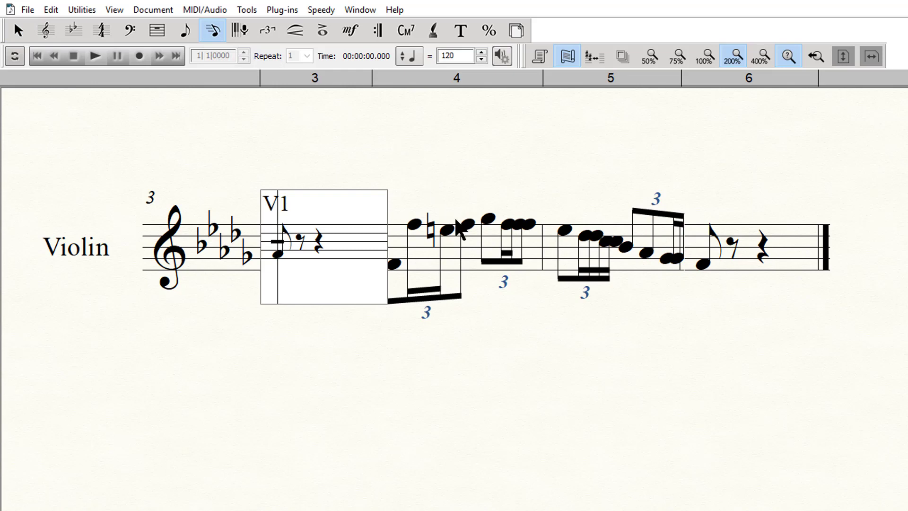
click(504, 282)
click(610, 260)
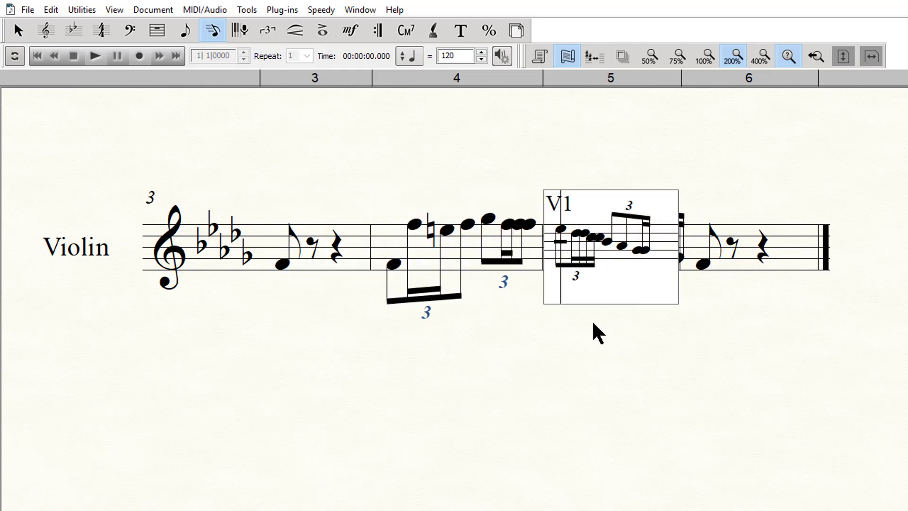
key(Escape)
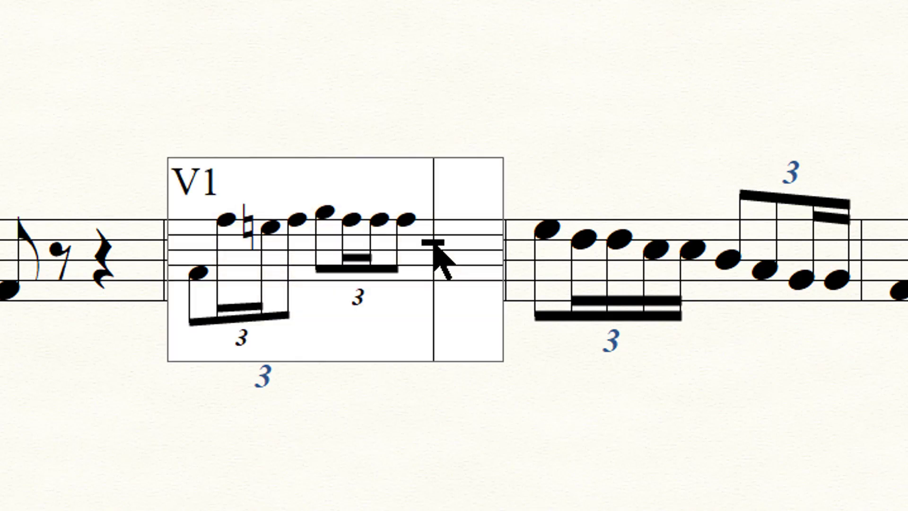
click(371, 236)
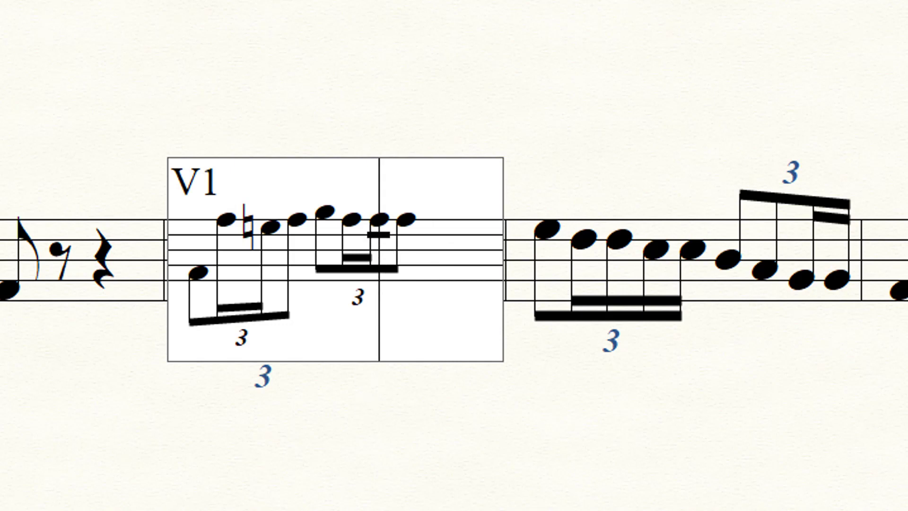
key(minus)
key(9)
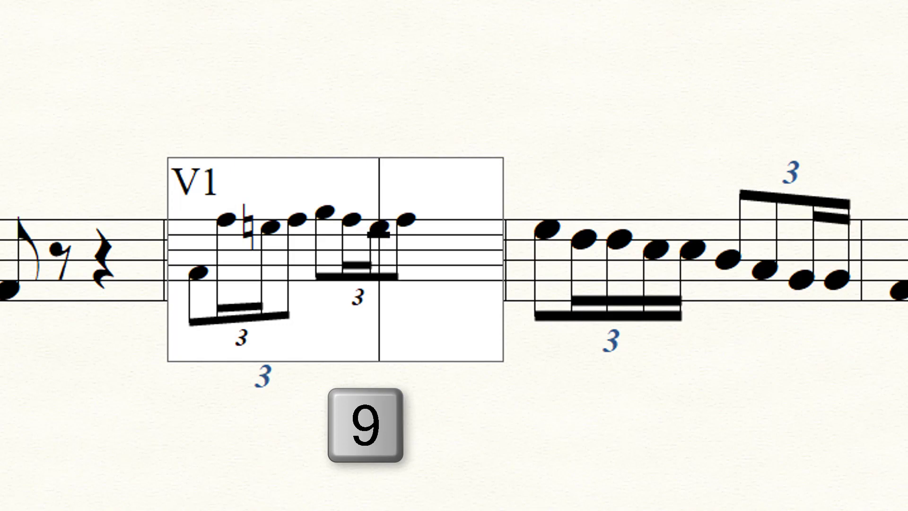